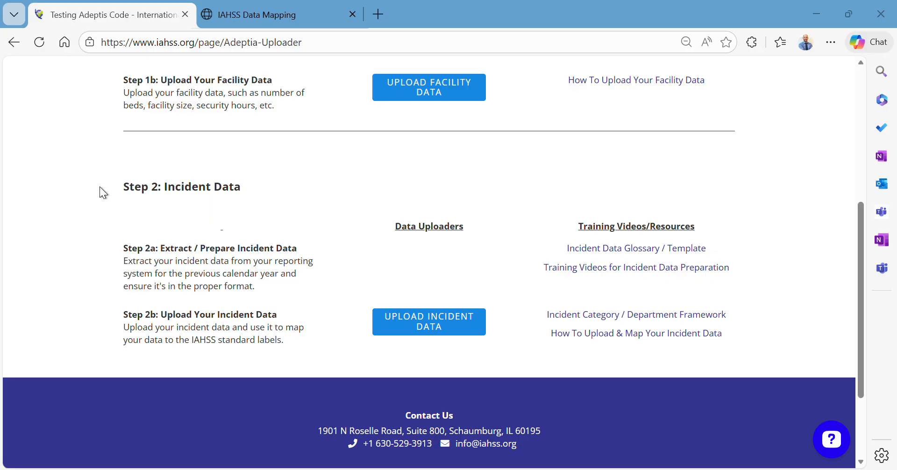
Review the uploader page's facility and incident data steps, and switch to the start of the Category and Department Framework workbook in Excel.
scroll(100, 187, "up", 3)
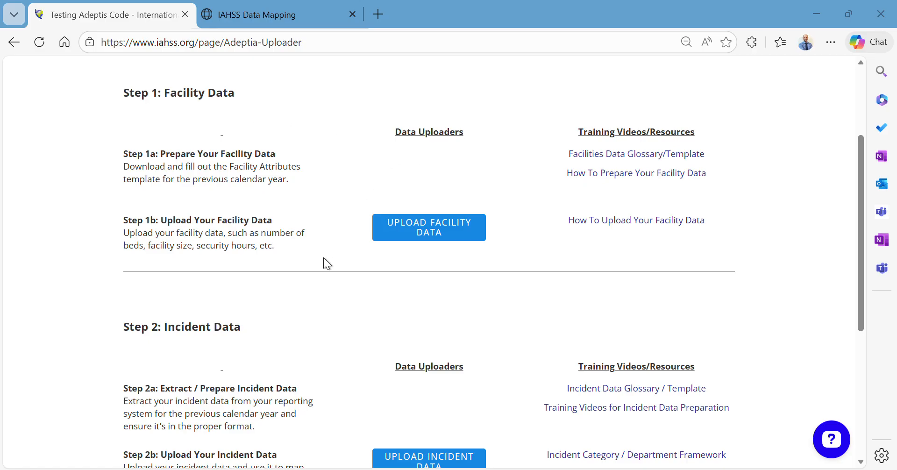
scroll(323, 258, "down", 2)
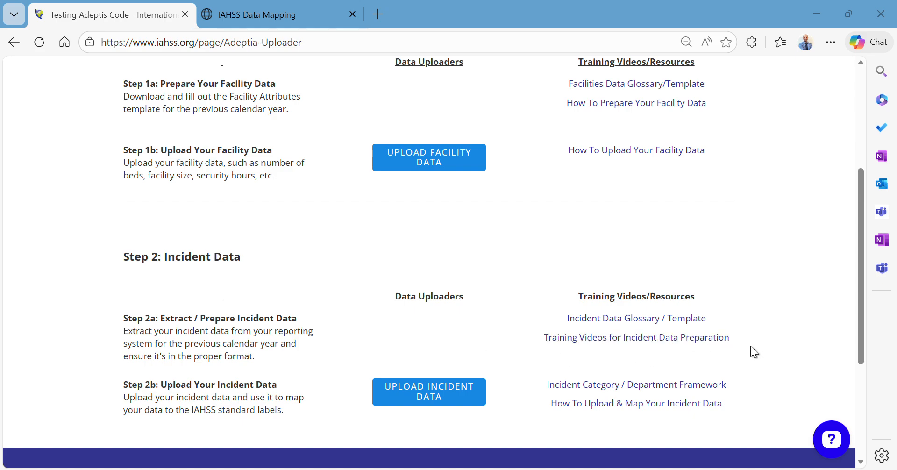
scroll(341, 338, "down", 2)
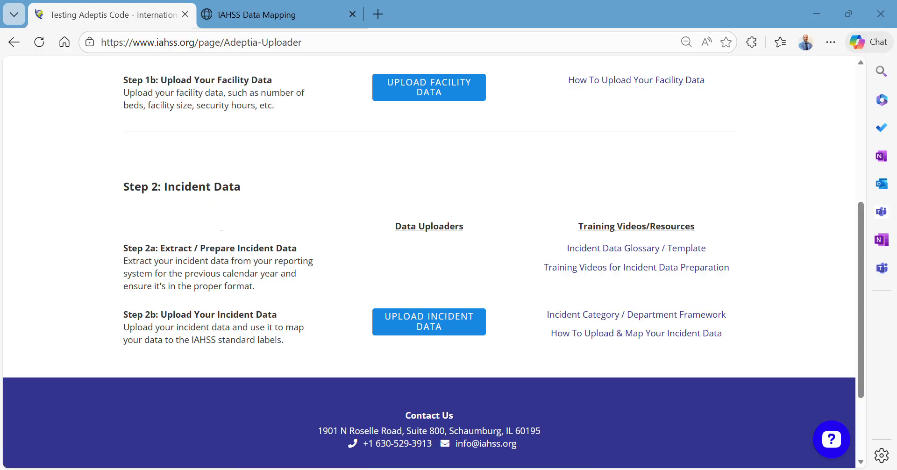
left_click(594, 469)
scroll(375, 288, "up", 13)
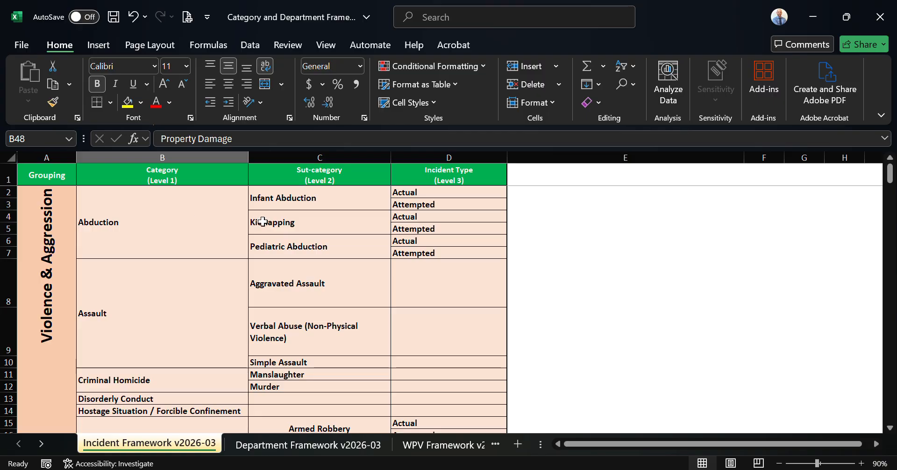
Examine the Incident Framework headings from Grouping to Incident Type, and how Infant Abduction fits under the Abduction category.
left_click(453, 192)
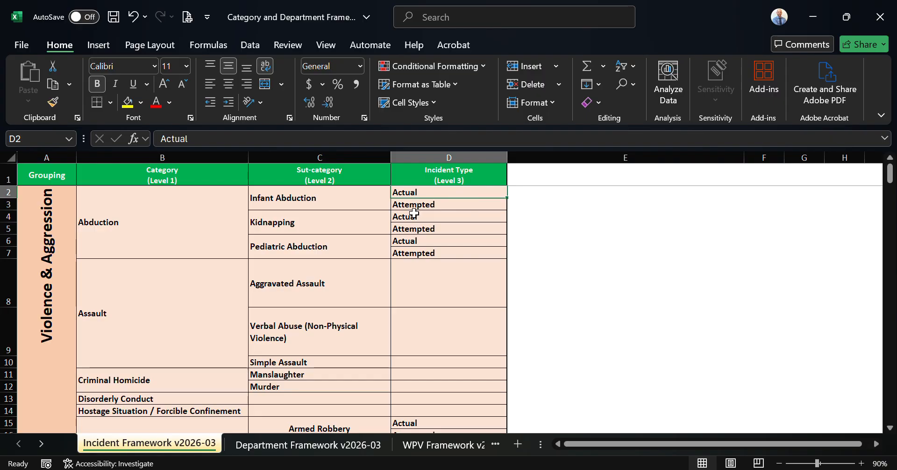
left_click(61, 174)
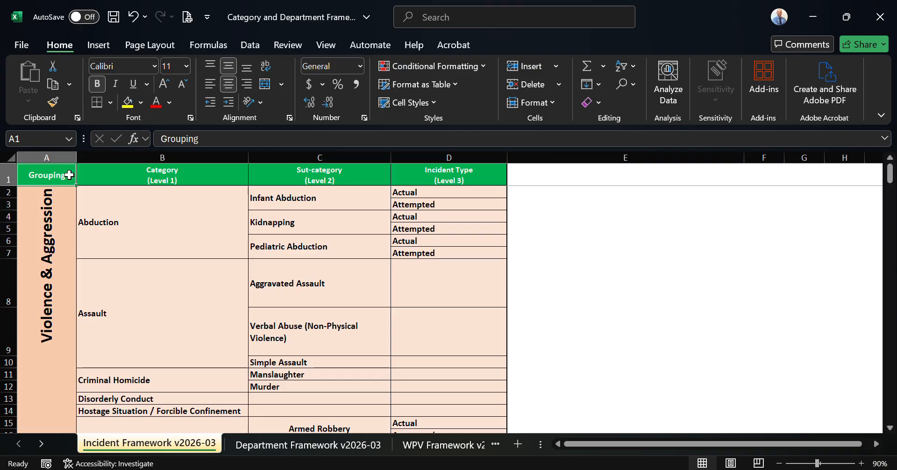
left_click(479, 176)
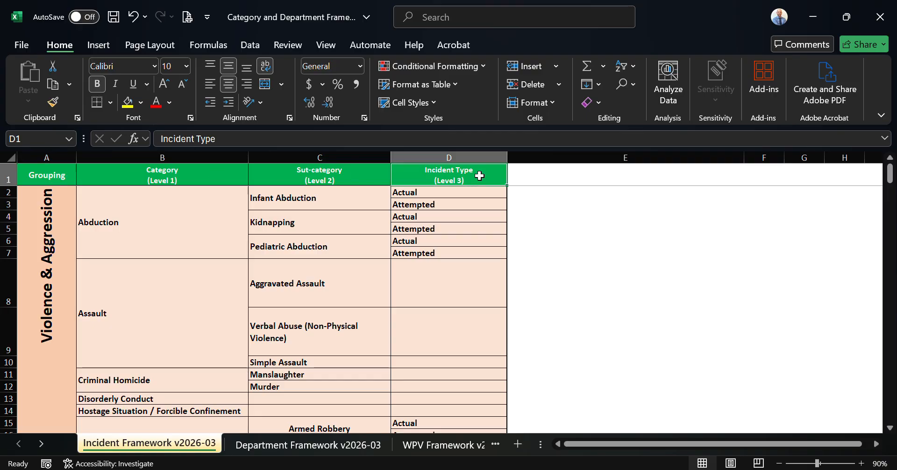
left_click(345, 198)
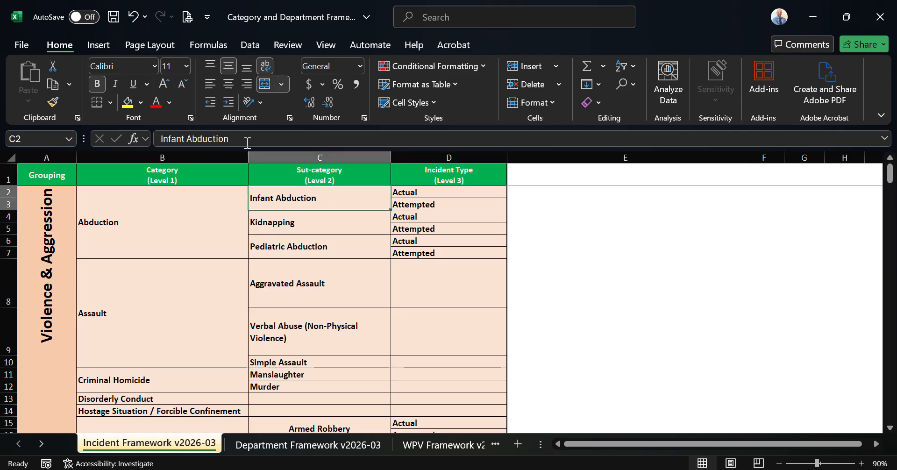
left_click_drag(248, 140, 121, 140)
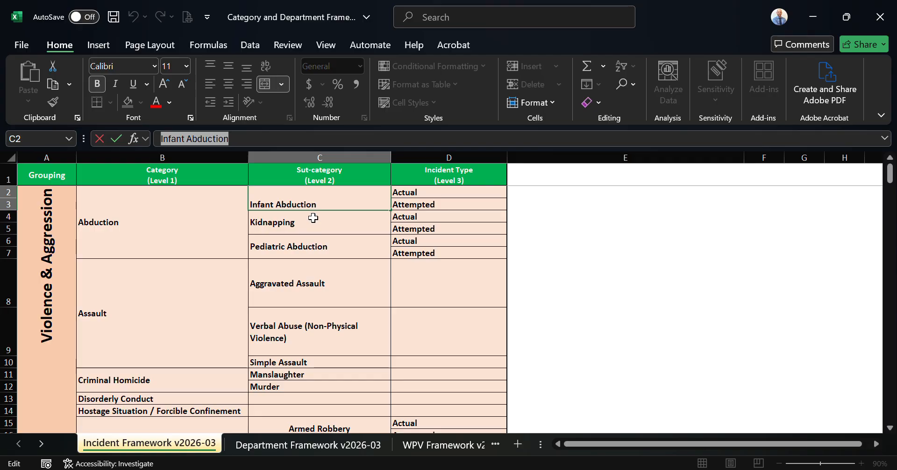
left_click(184, 233)
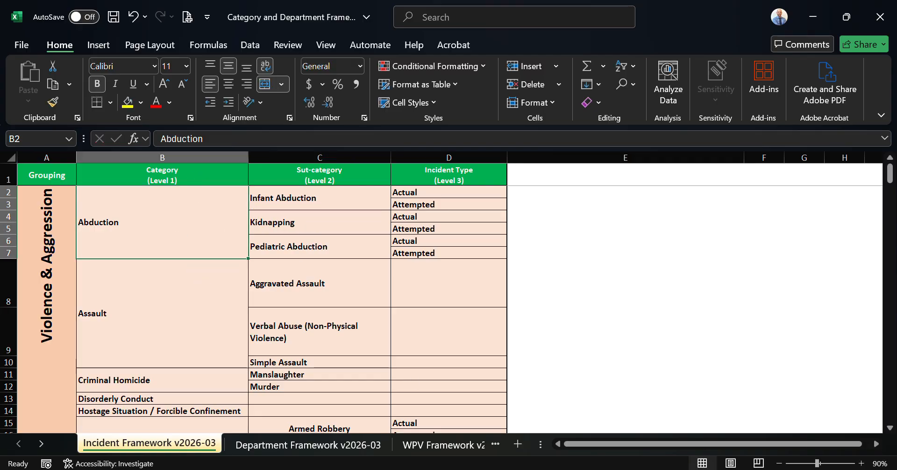
Return to the browser, open the incident data uploader, and switch to the other open IAHSS Data Mapping page.
left_click(472, 469)
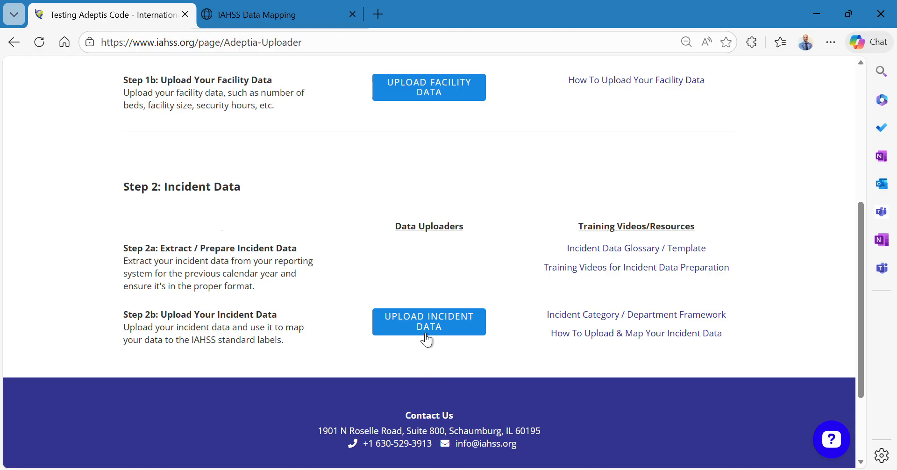
left_click(426, 323)
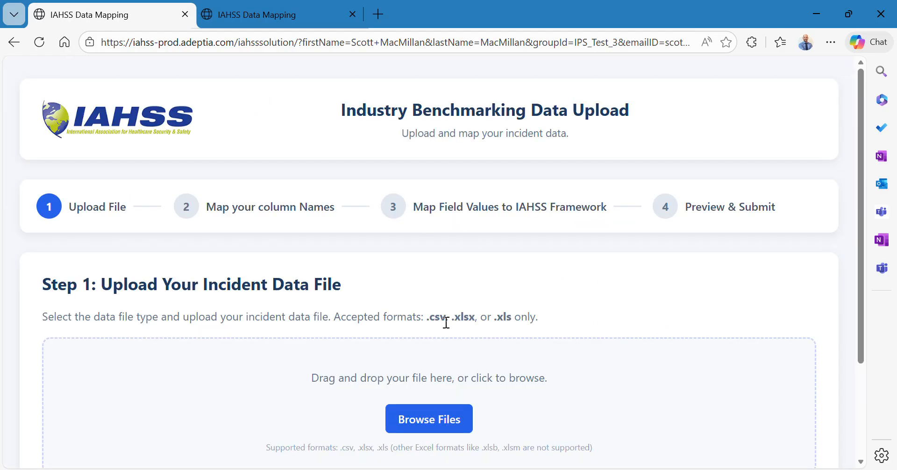
left_click(280, 16)
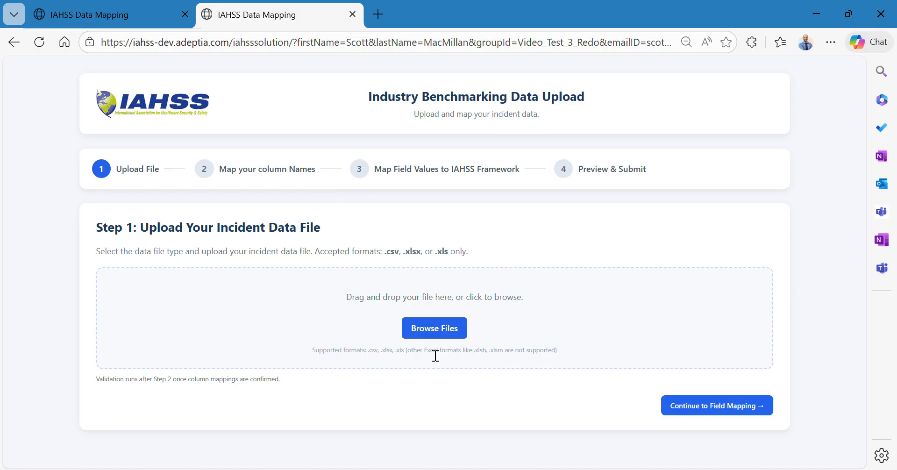
Upload the file Training Video_Incident Data_TEST 3 from the Training Video for Adeptia folder inside Incident Data Mapping.
left_click(436, 330)
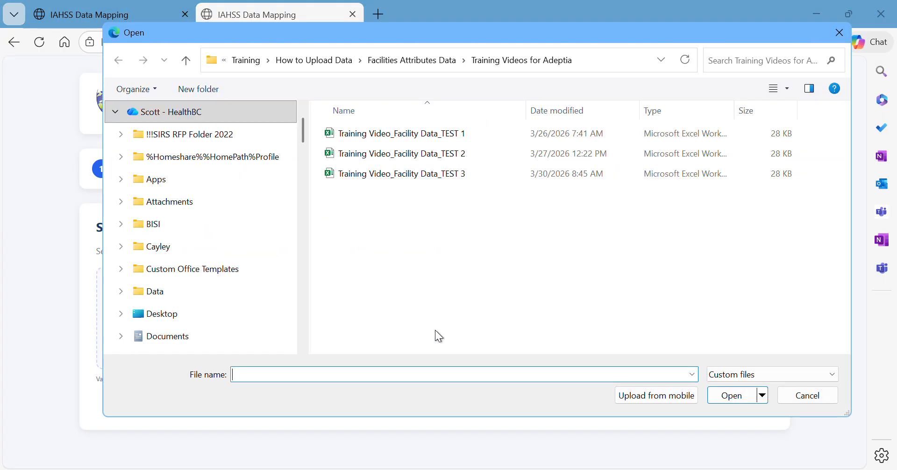
left_click(318, 61)
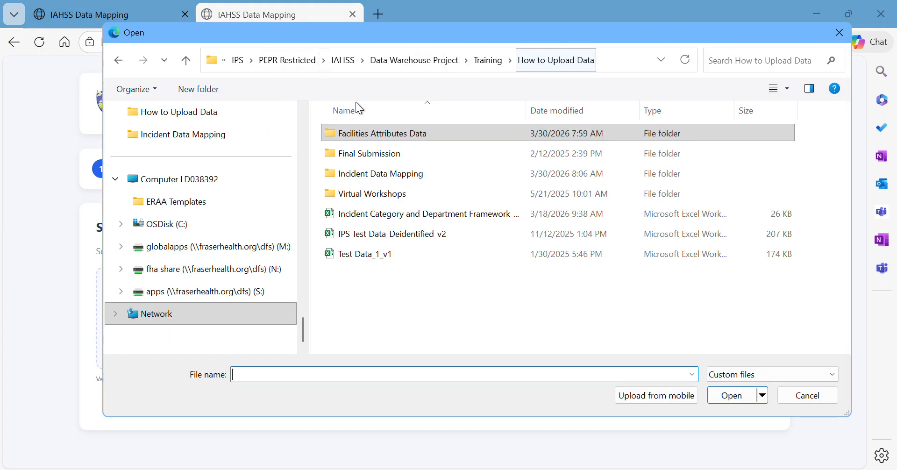
left_click(383, 172)
double_click(382, 170)
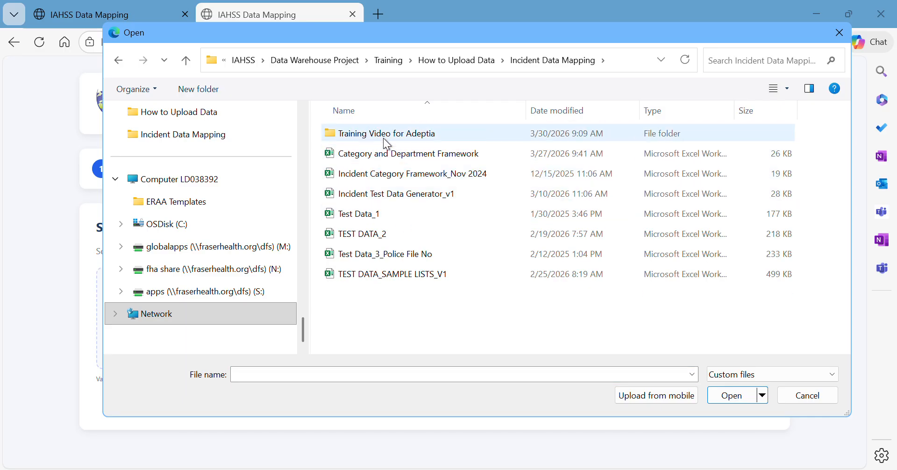
double_click(385, 136)
left_click(392, 174)
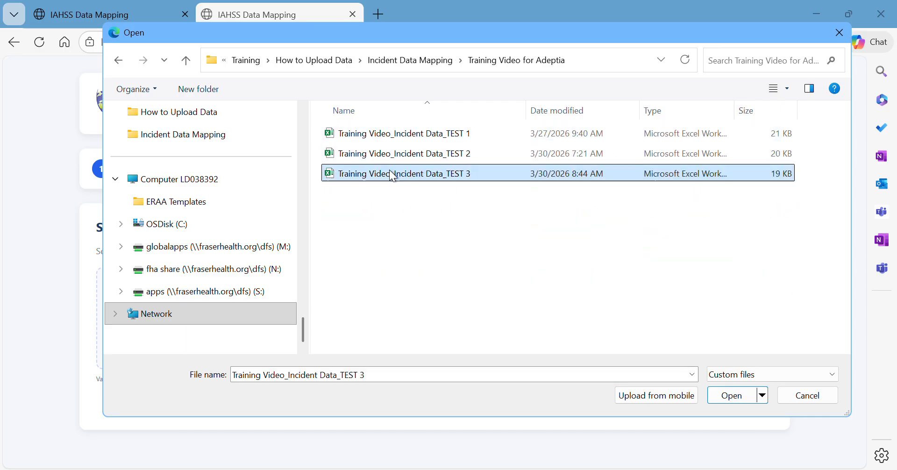
left_click(737, 396)
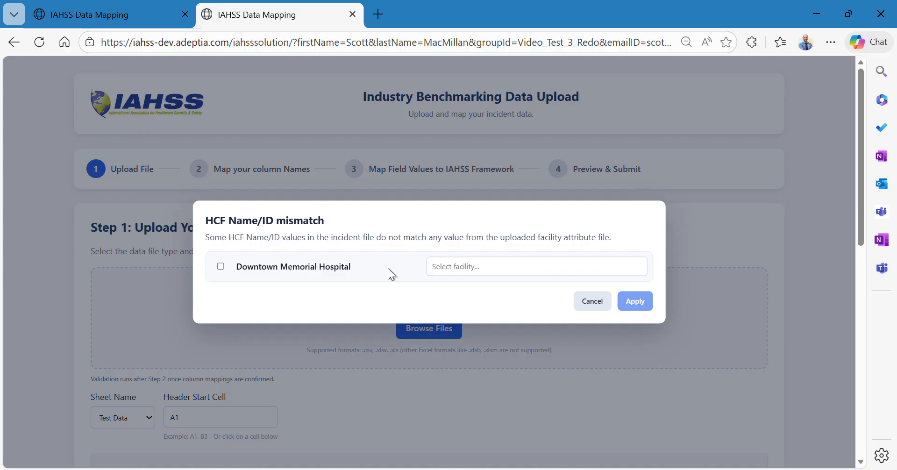
Resolve the HCF Name/ID mismatch by matching Downtown Memorial Hospital to DMH and apply it.
left_click(611, 266)
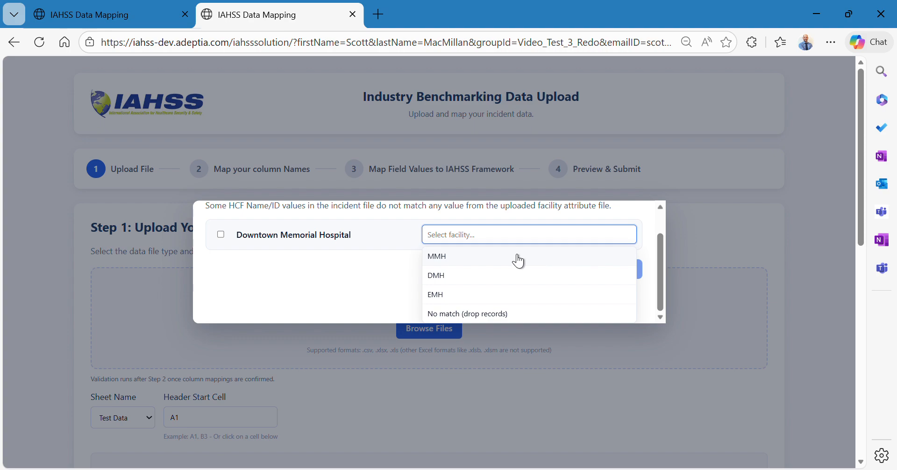
left_click(474, 279)
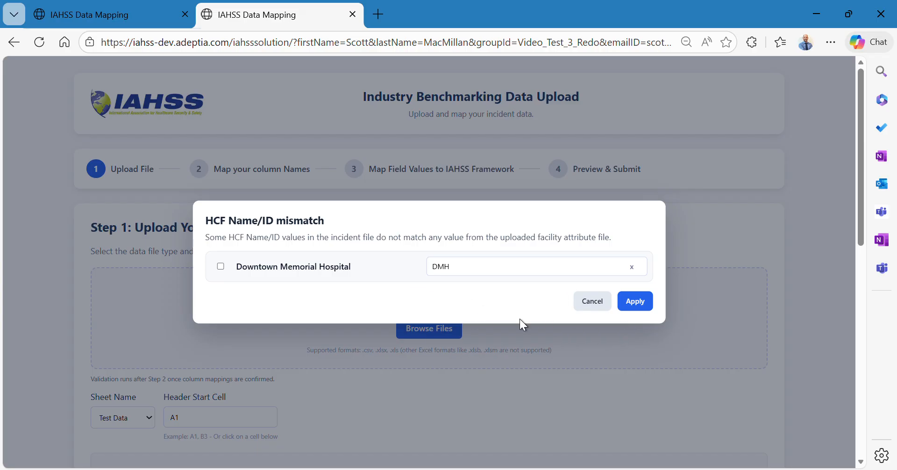
left_click(636, 301)
Keep Test Data as the sheet with headers starting at A1, check the data preview, and continue to field mapping.
scroll(299, 288, "down", 5)
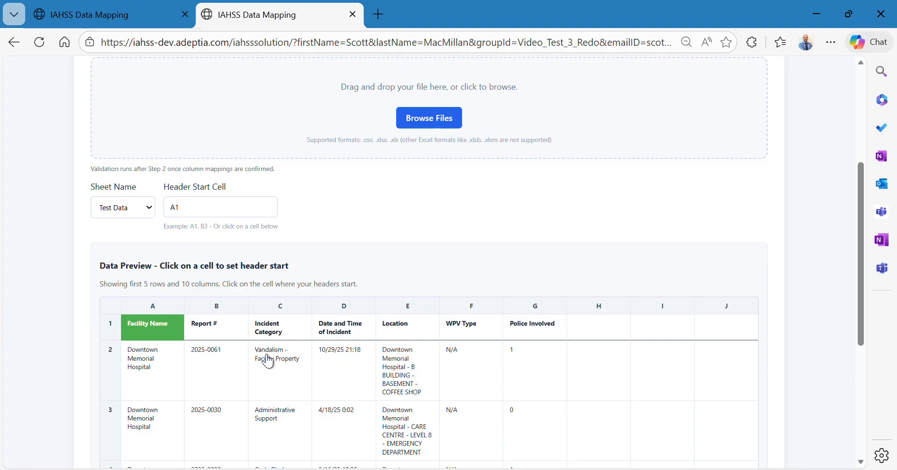
left_click(150, 211)
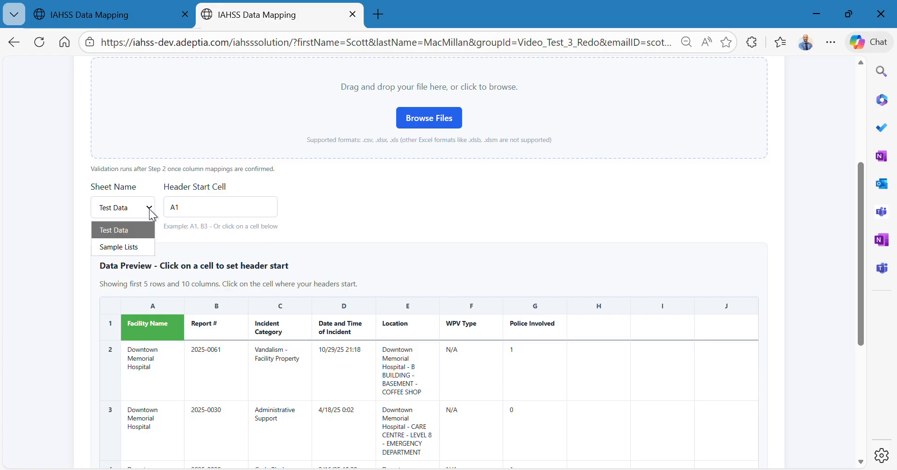
left_click(143, 230)
scroll(477, 351, "down", 3)
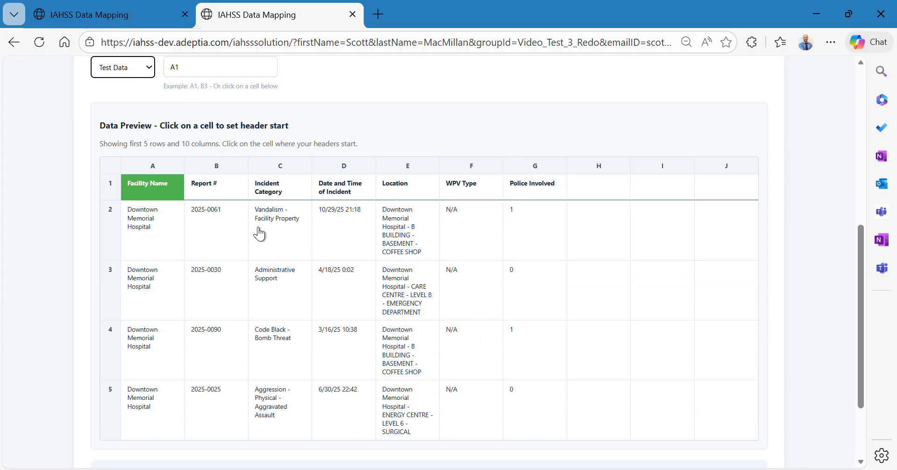
scroll(591, 346, "down", 3)
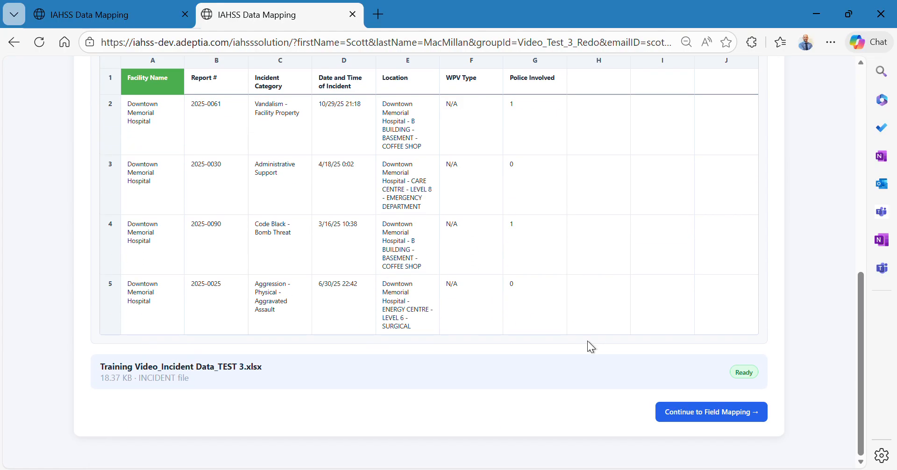
left_click(723, 412)
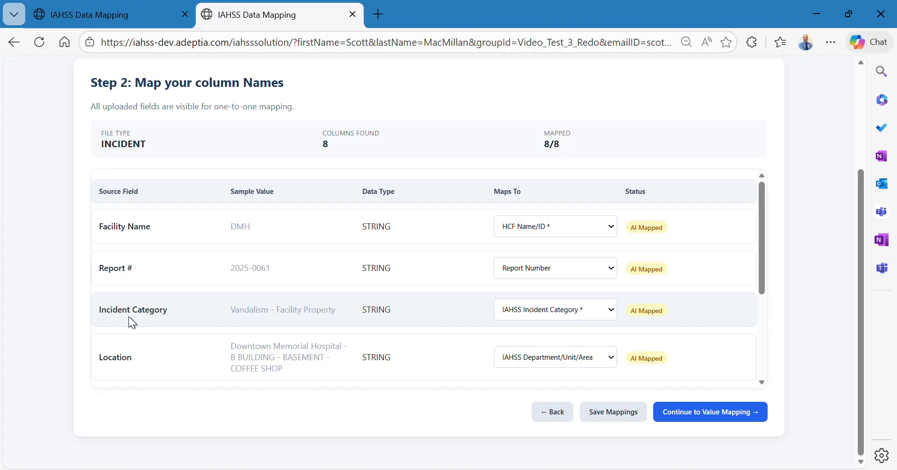
Examine how each source column maps to an IAHSS field, including the separate date and time fields for the incident.
scroll(194, 227, "down", 2)
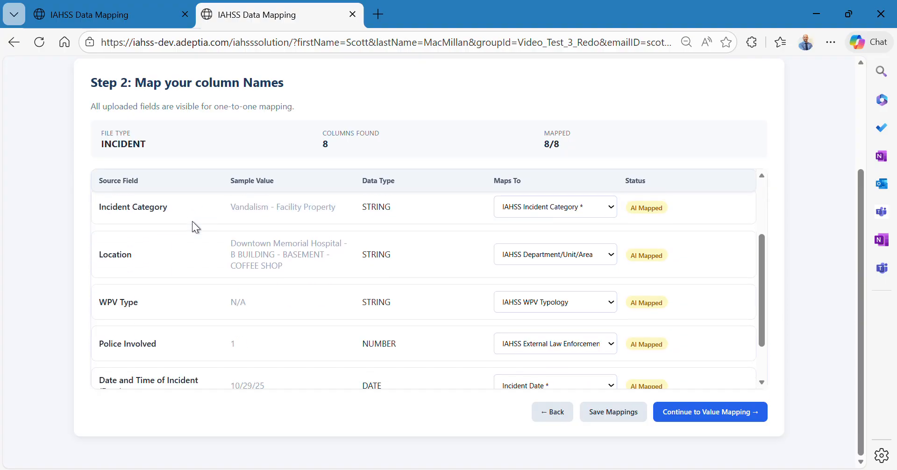
scroll(193, 226, "down", 1)
scroll(199, 233, "up", 3)
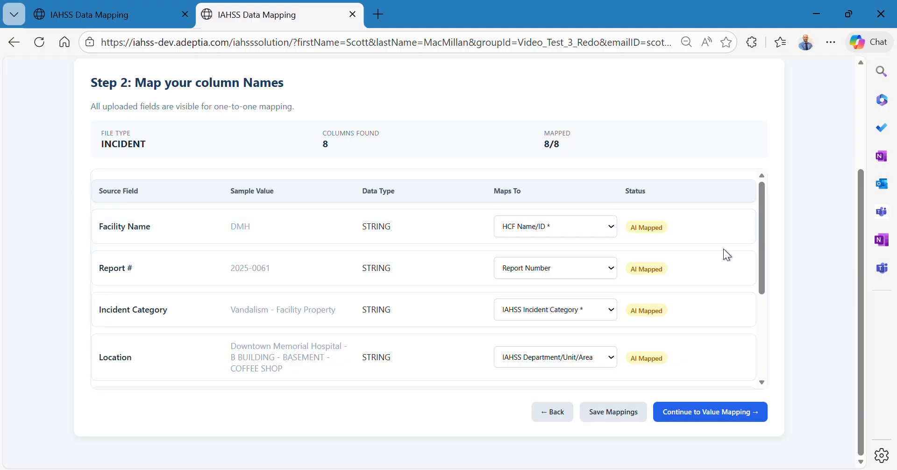
scroll(717, 272, "down", 1)
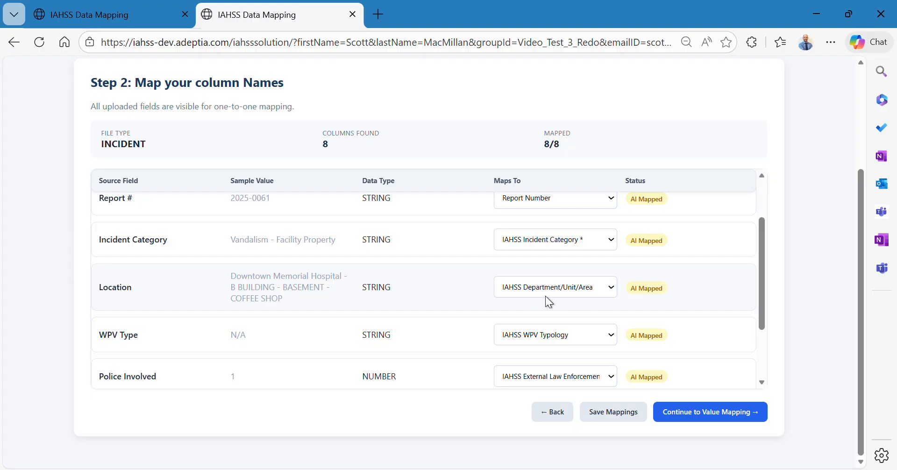
scroll(716, 287, "down", 2)
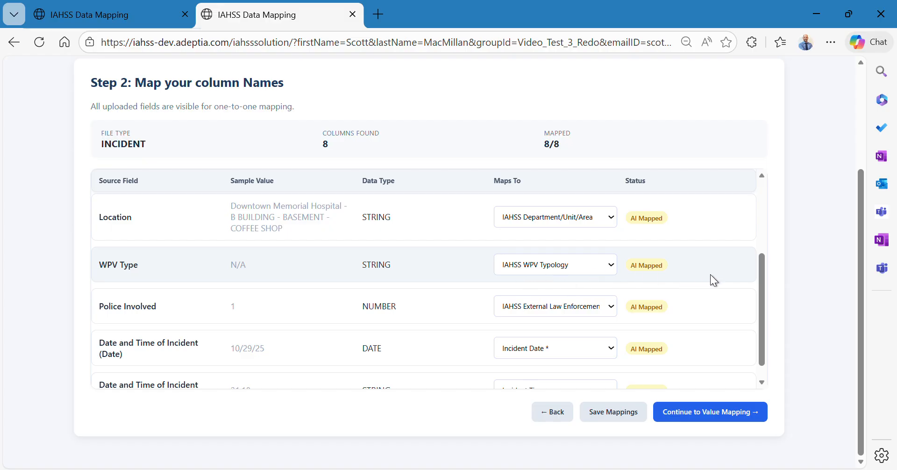
scroll(669, 304, "down", 1)
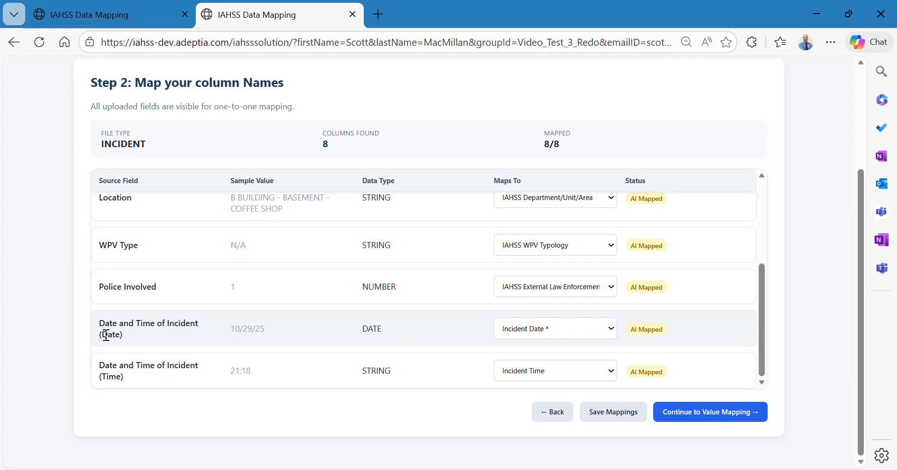
left_click_drag(101, 335, 123, 340)
left_click_drag(102, 379, 123, 380)
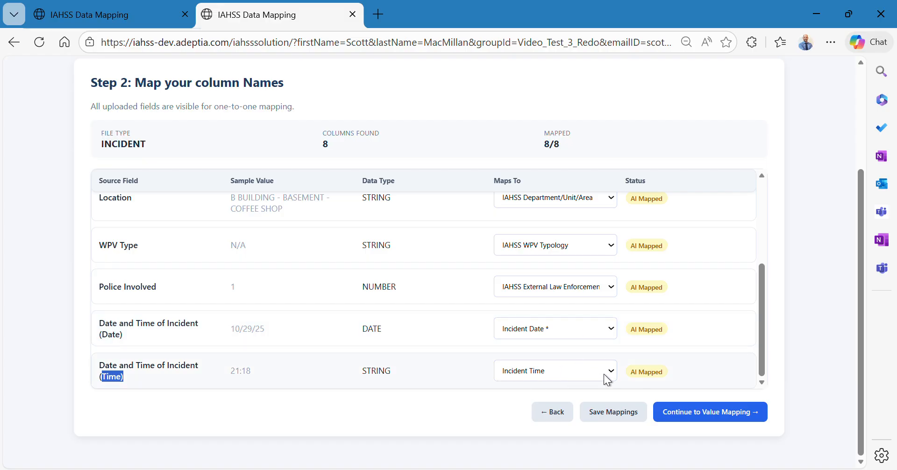
Save the column mappings and continue to value mapping.
left_click(617, 413)
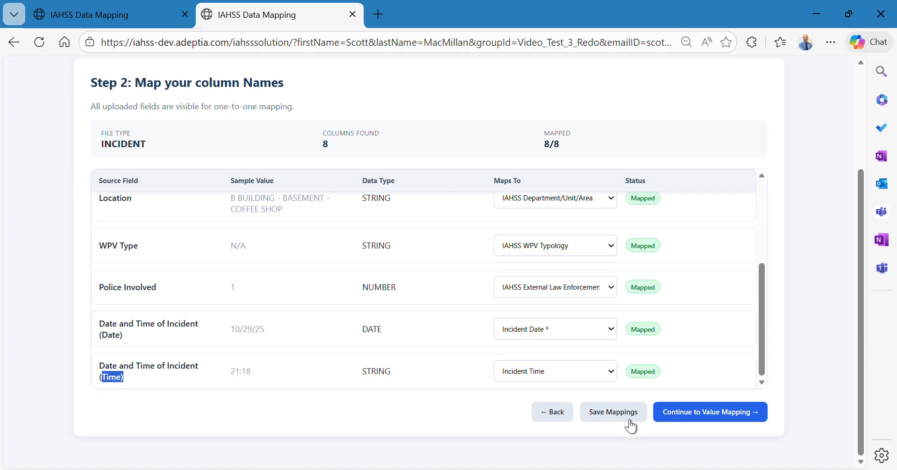
left_click(717, 411)
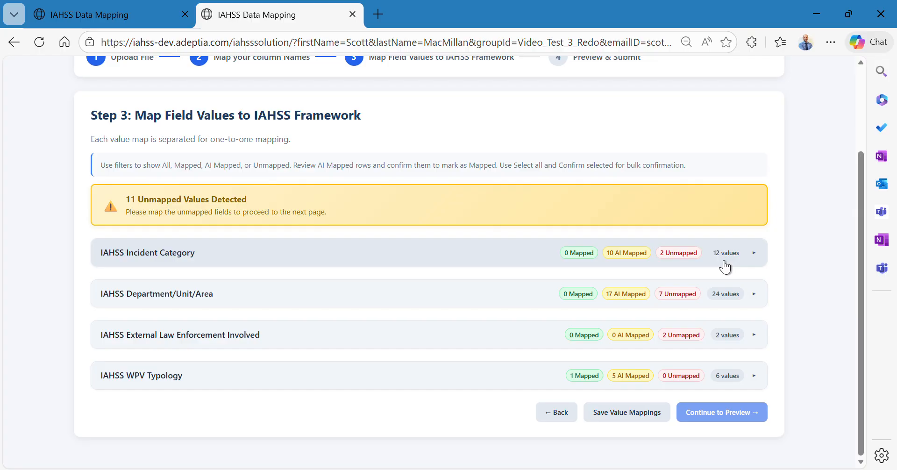
Expand the IAHSS Incident Category value mappings and look through the suggested matches for the source values.
left_click(397, 262)
scroll(467, 290, "down", 1)
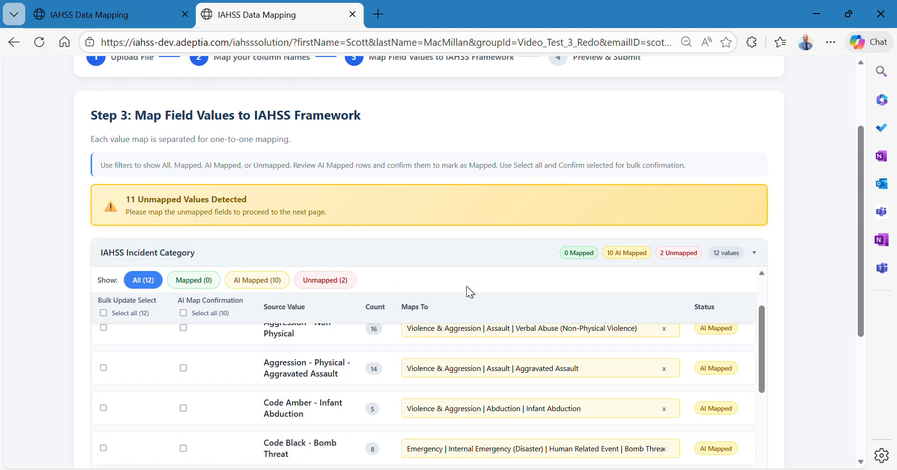
scroll(454, 283, "up", 1)
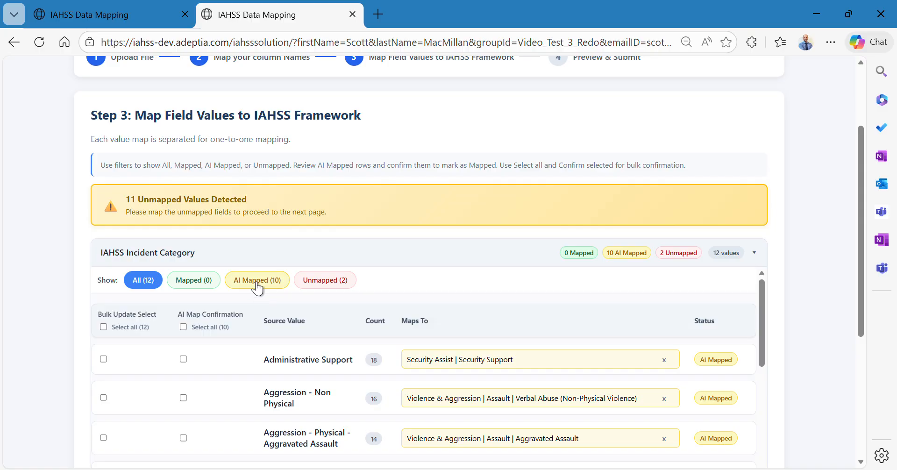
Show only the unmapped IAHSS Incident Category values and map Heliport Operations to N/A.
left_click(335, 283)
scroll(816, 303, "down", 2)
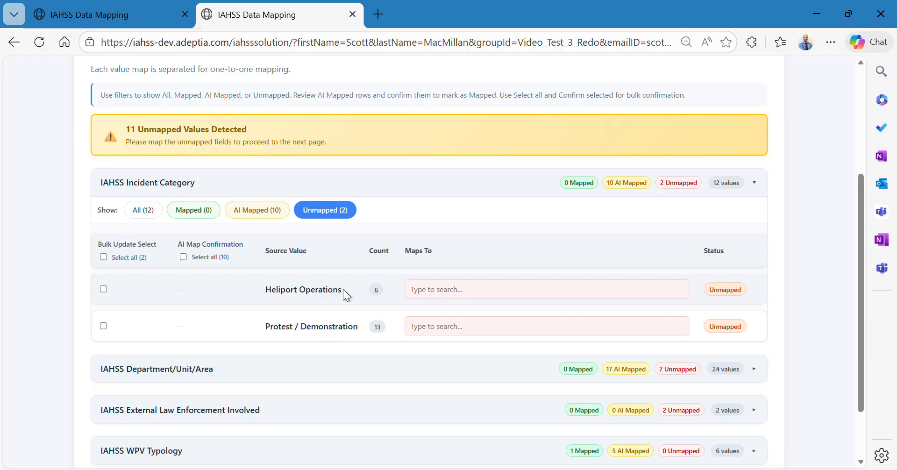
left_click(467, 289)
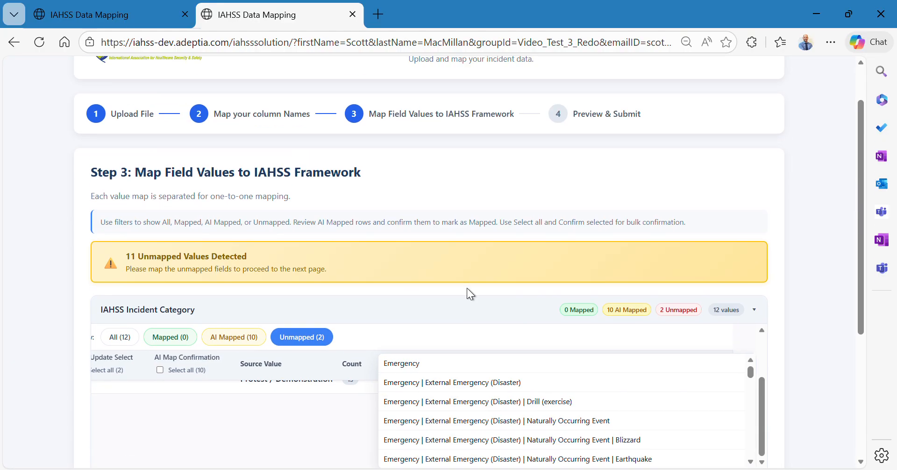
type("n/a")
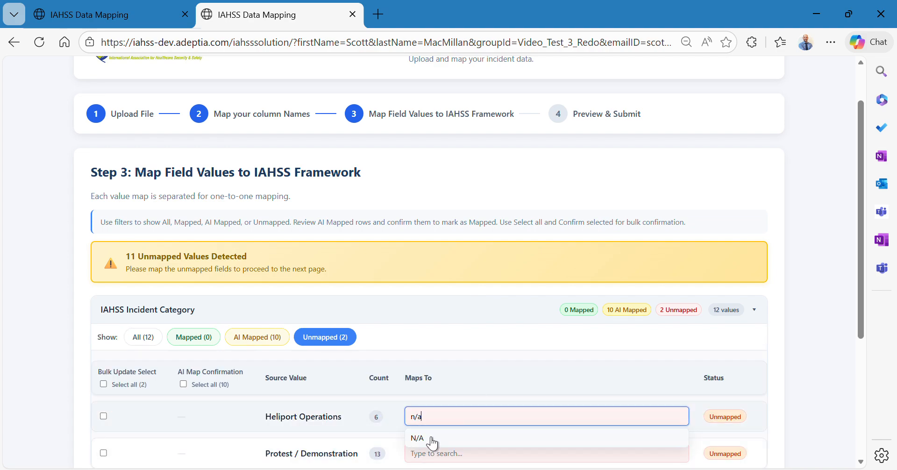
left_click(419, 439)
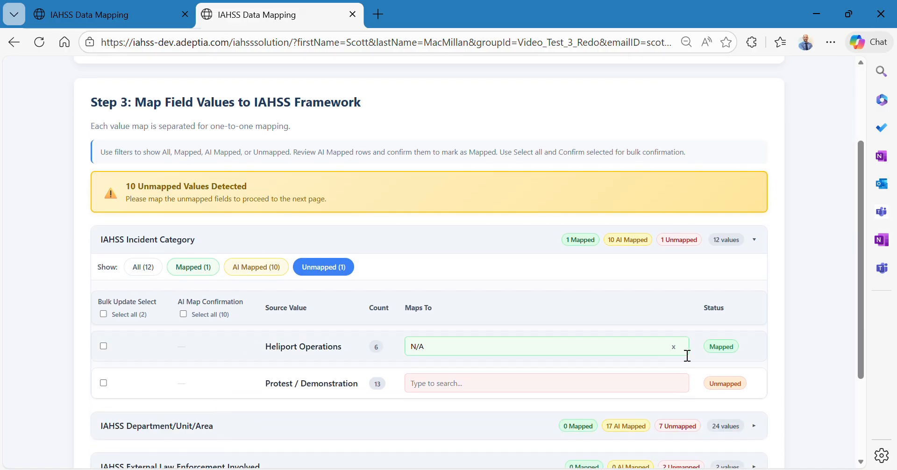
Switch to the Excel framework workbook and copy Civil Disturbance from Human Related Event under Internal Emergency (Disaster) on the Incident Framework v2026-03 sheet.
scroll(234, 338, "down", 1)
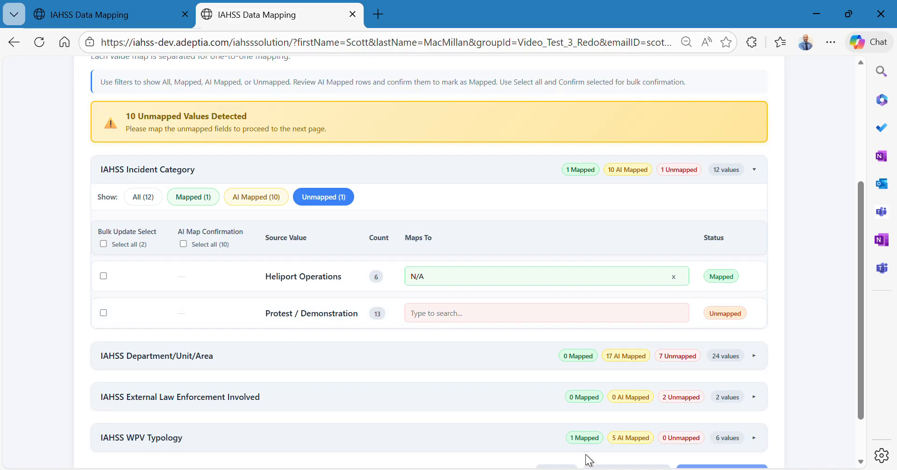
left_click(593, 469)
scroll(224, 260, "down", 13)
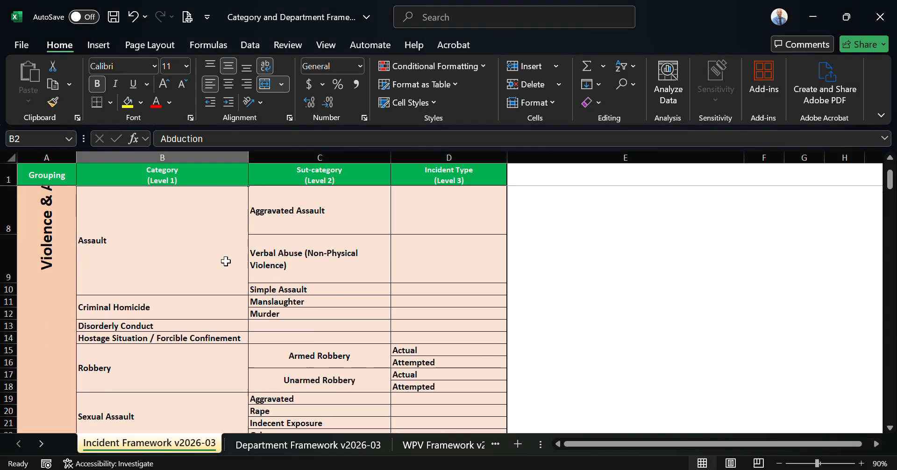
scroll(223, 259, "down", 12)
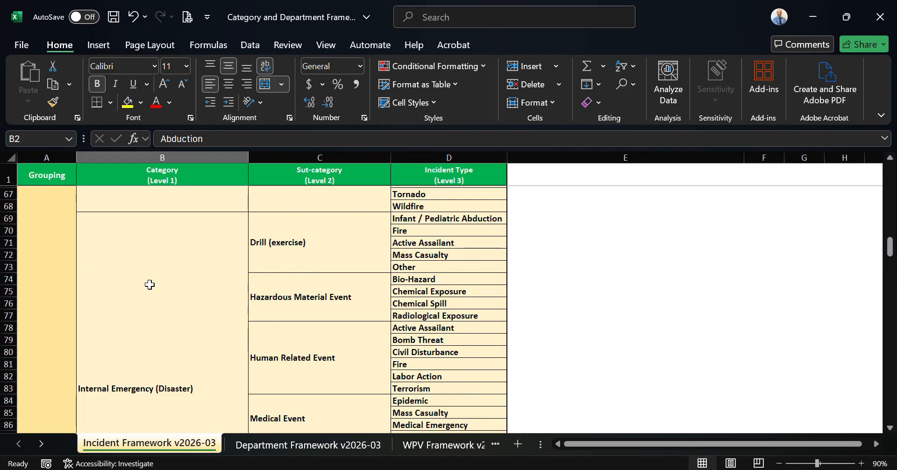
left_click(310, 258)
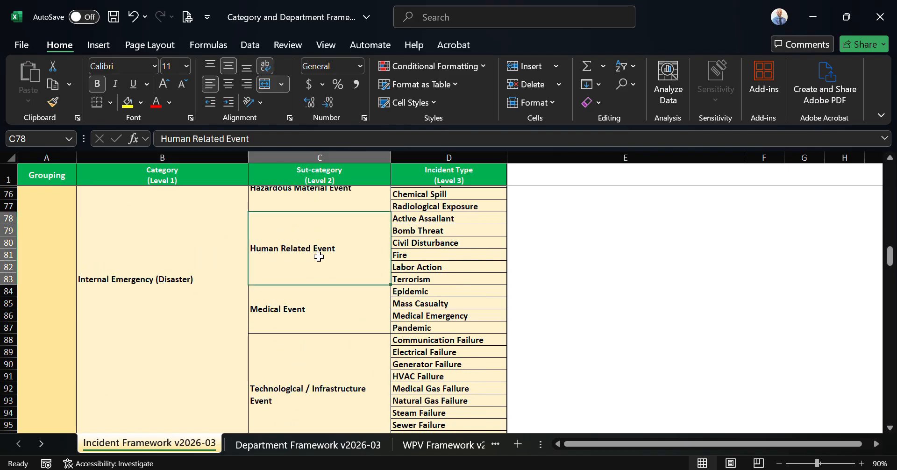
left_click(463, 243)
left_click_drag(254, 139, 132, 139)
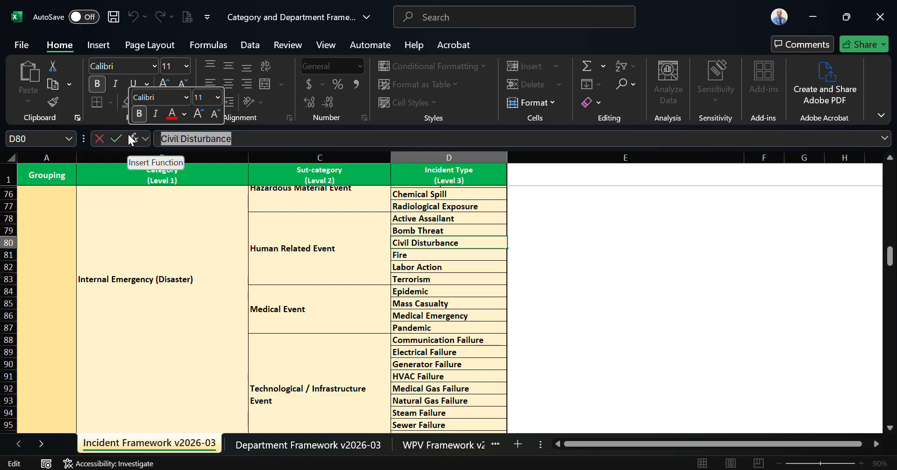
left_click(128, 135)
key("ctrl+c")
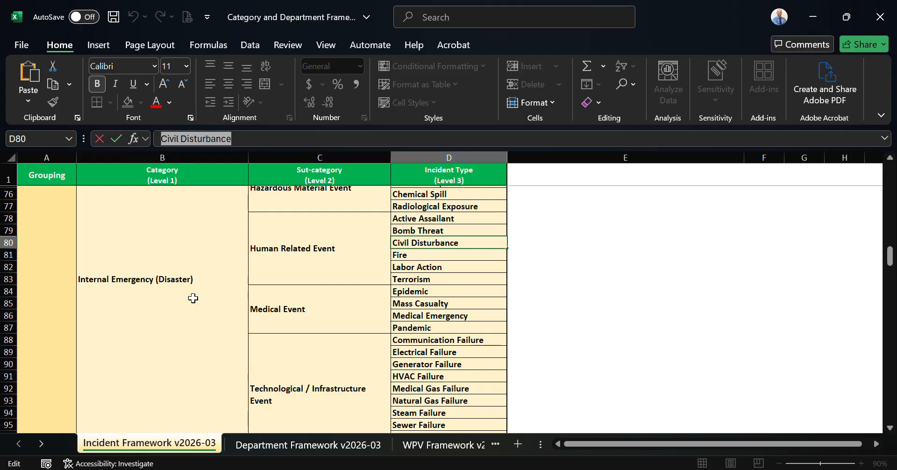
Back in the IAHSS Data Mapping page, map Protest / Demonstration to Emergency | Internal Emergency (Disaster) | Human Related Event | Civil Disturbance.
key("alt+Tab")
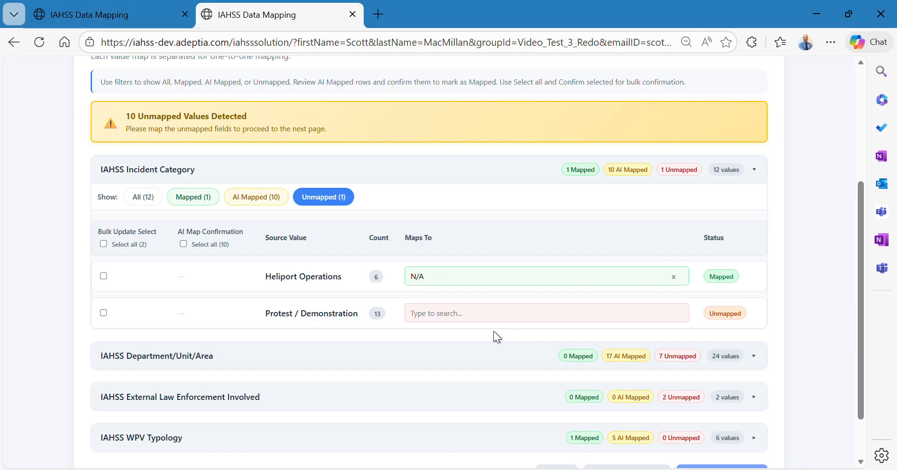
left_click(488, 315)
key("ctrl+v")
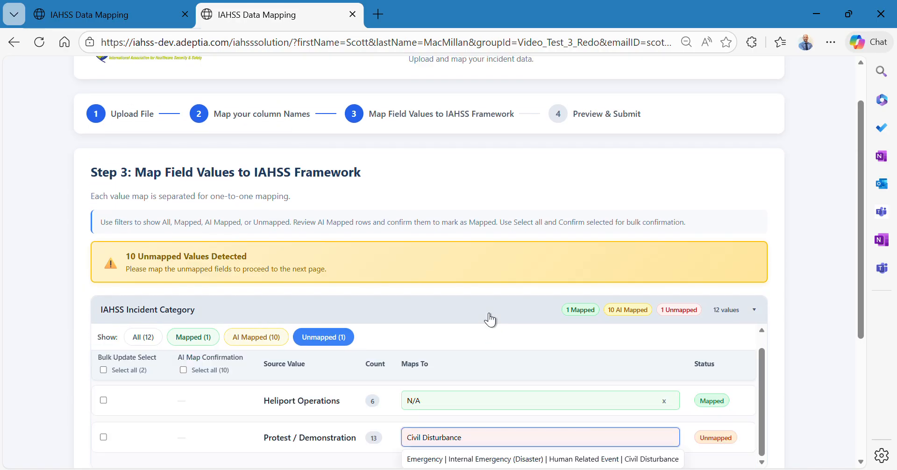
scroll(803, 360, "down", 2)
scroll(803, 360, "down", 1)
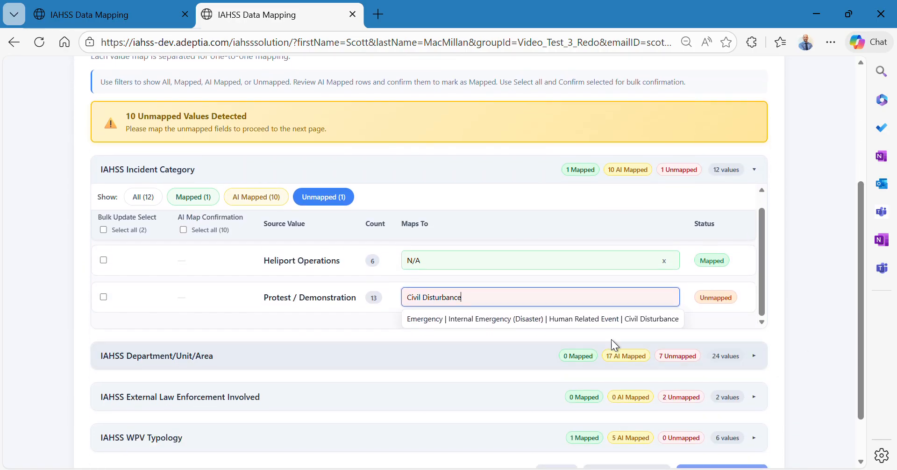
left_click(558, 320)
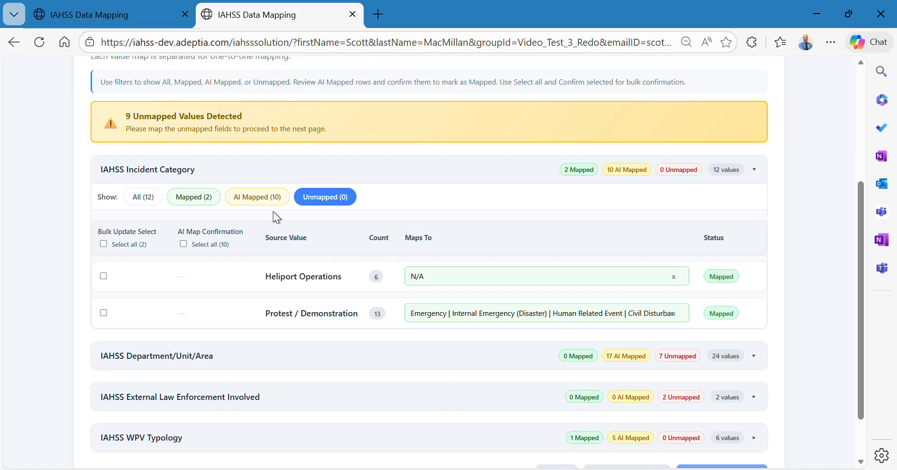
Among the AI-mapped incident categories, mark both Aggression values, Code Amber, Code Black and both Suspicious Person values for AI map confirmation.
left_click(254, 202)
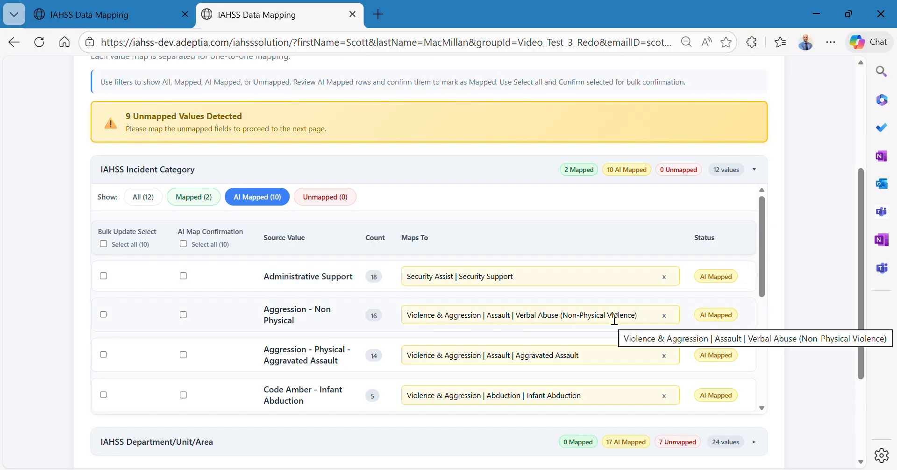
left_click(184, 315)
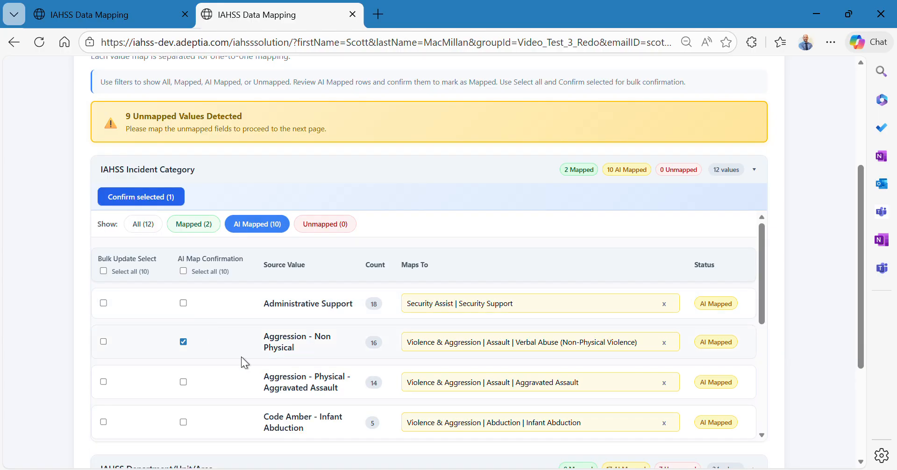
scroll(235, 353, "down", 1)
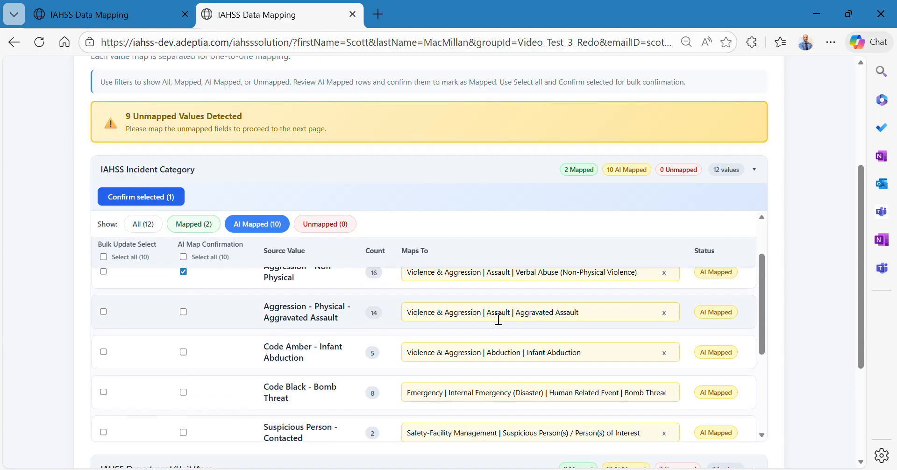
left_click(184, 313)
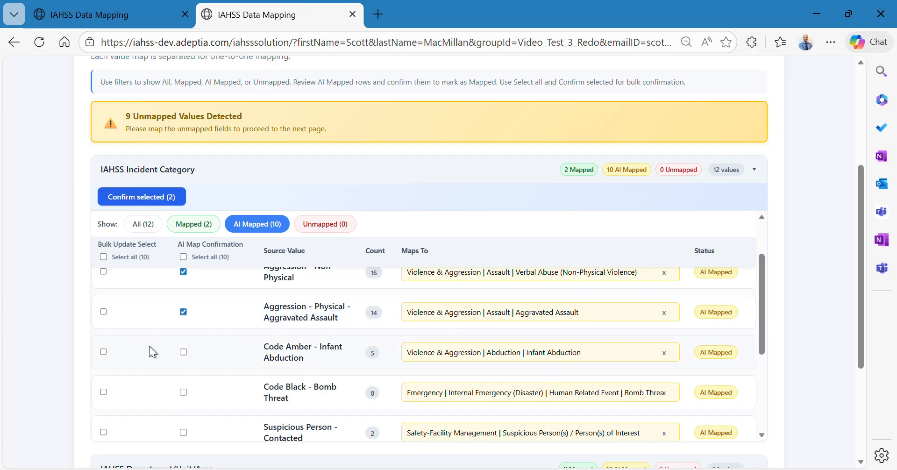
left_click(183, 353)
scroll(257, 365, "down", 2)
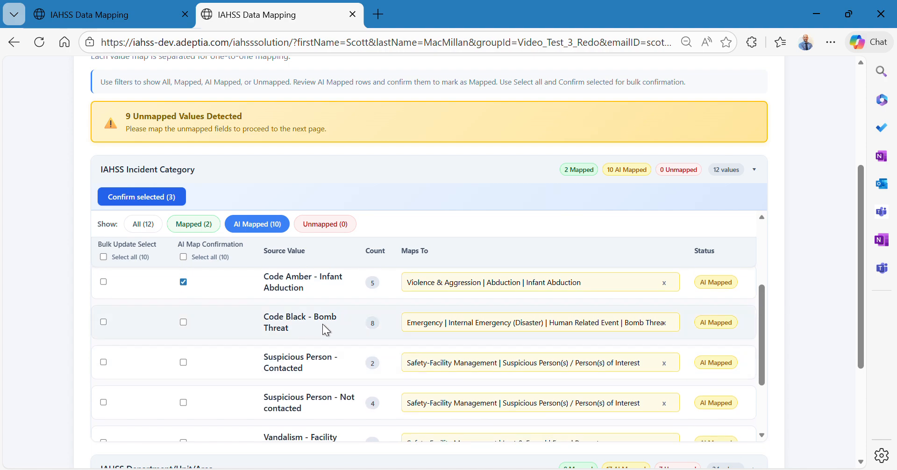
left_click(184, 322)
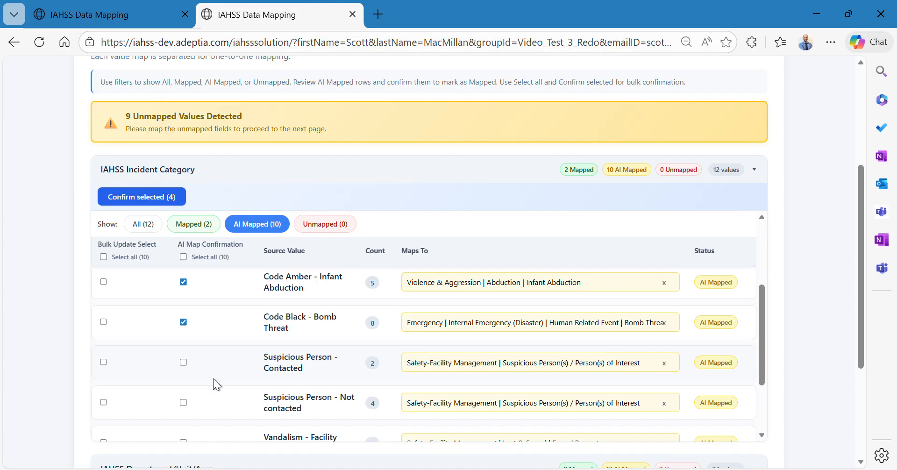
left_click(183, 363)
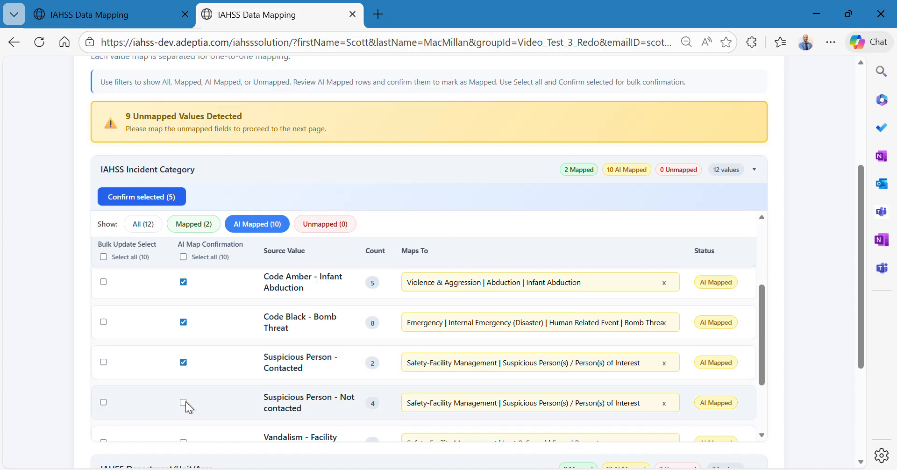
left_click(183, 403)
scroll(233, 386, "down", 2)
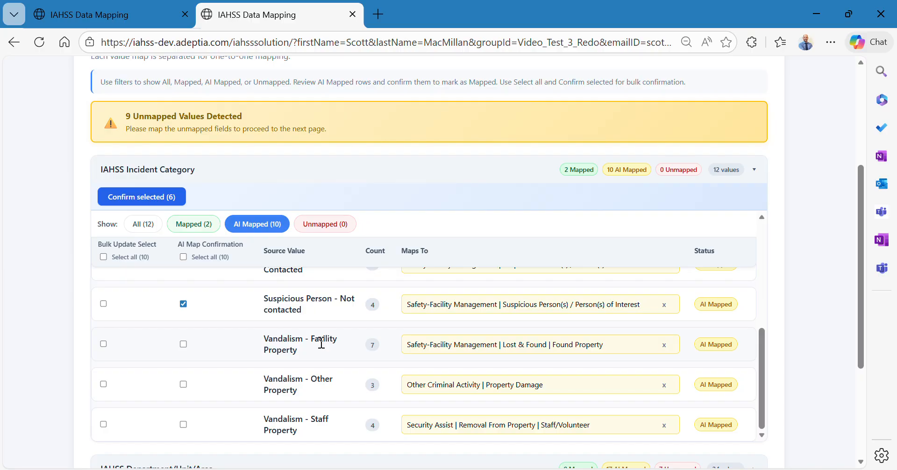
Change the six marked AI mappings to Mapped and accept the confirmation.
scroll(224, 393, "up", 3)
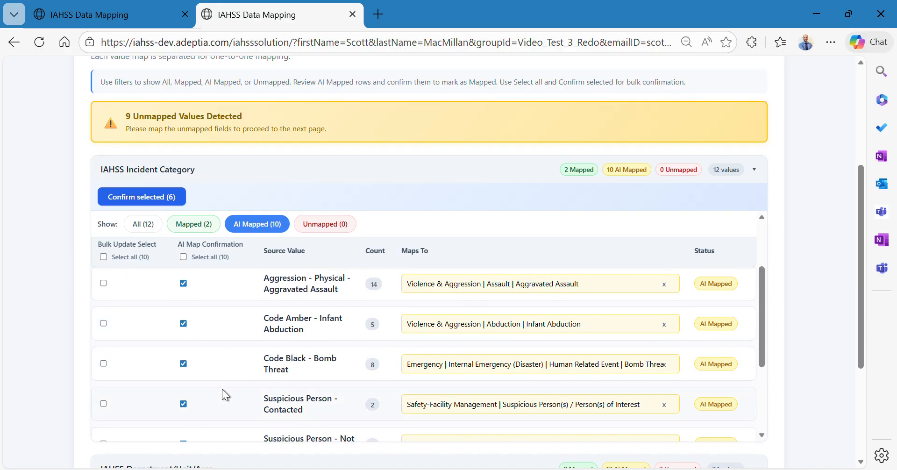
scroll(225, 374, "up", 2)
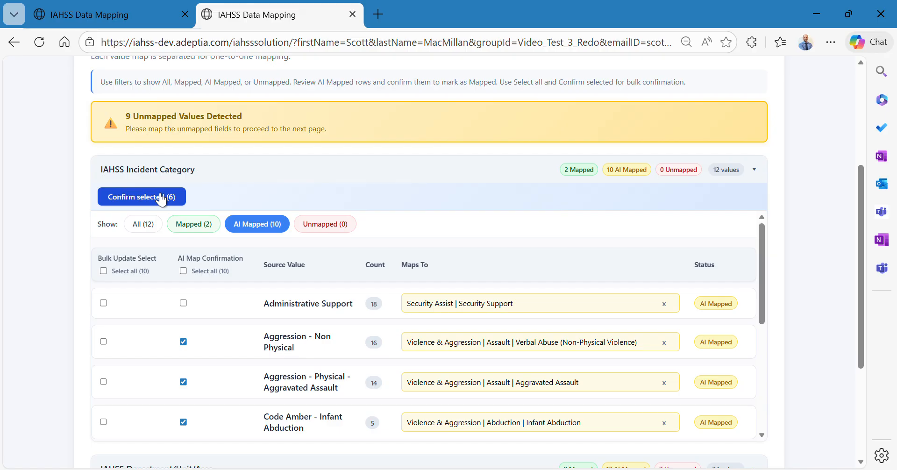
left_click(143, 199)
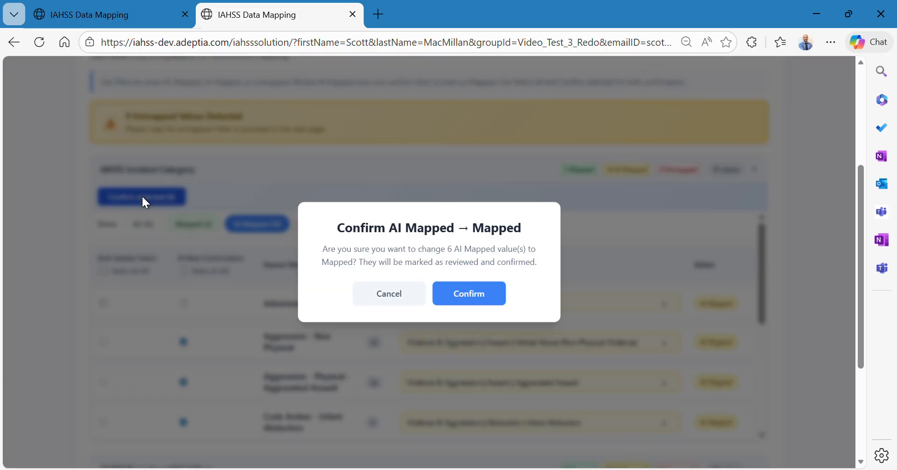
left_click(472, 296)
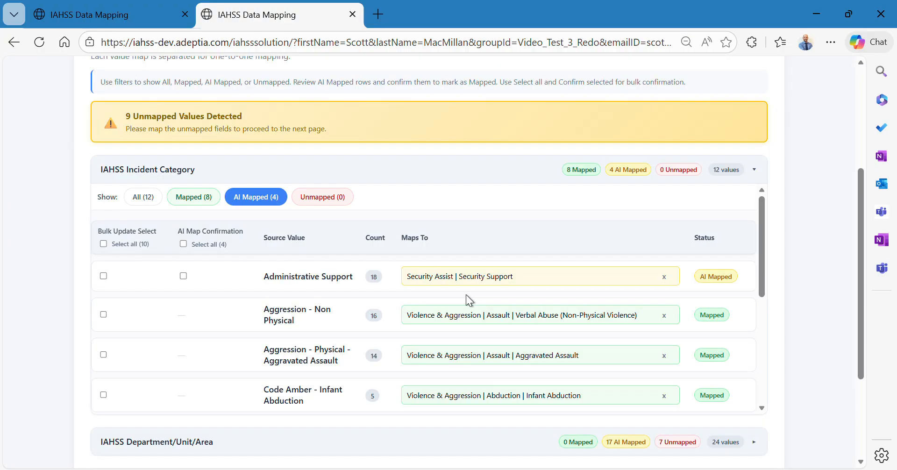
Remap Administrative Support to N/A among the remaining AI-mapped incident categories and refresh that filtered list.
left_click(255, 199)
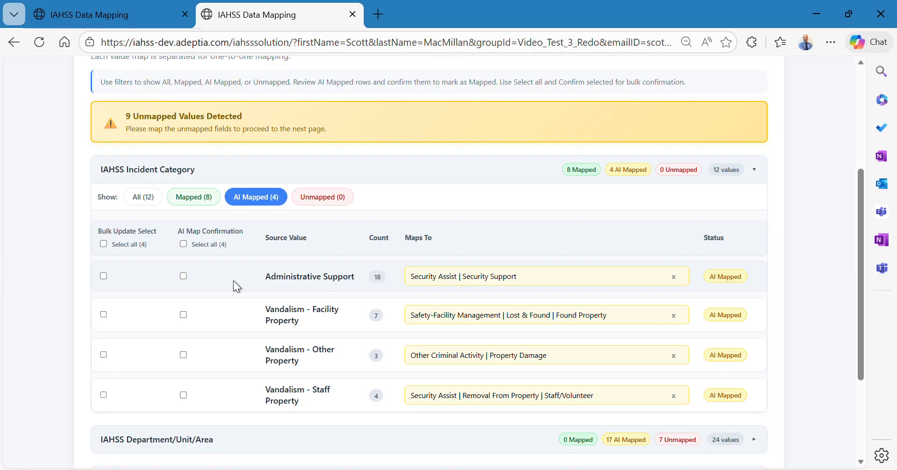
left_click(529, 278)
type("n/")
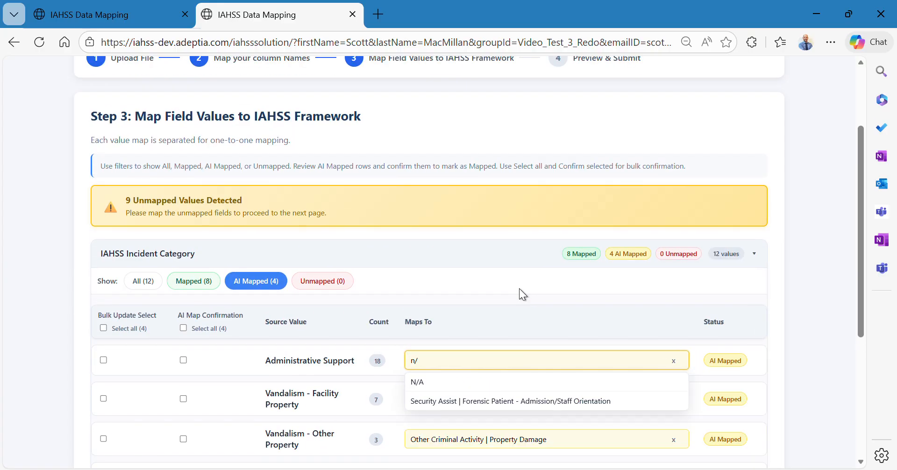
left_click(434, 382)
scroll(245, 388, "down", 2)
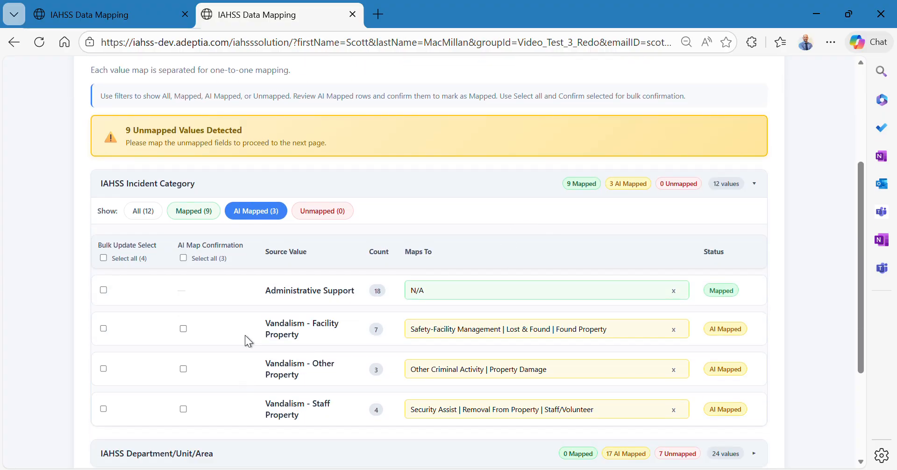
left_click(251, 212)
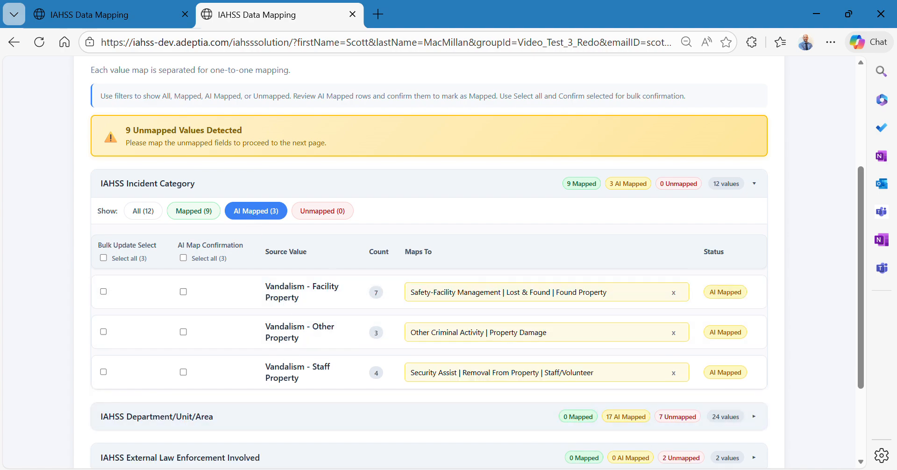
Switch to the Excel framework workbook and look up the Property Damage category under Other Criminal Activity for the vandalism values.
left_click(580, 469)
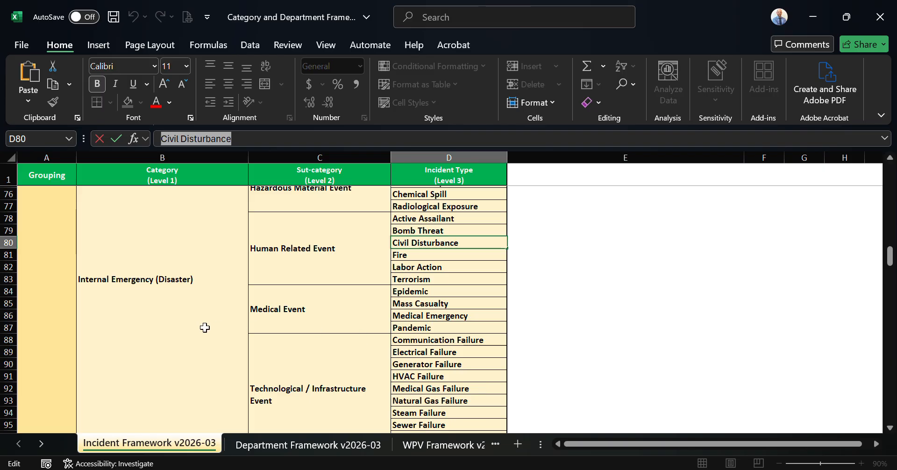
scroll(205, 327, "up", 13)
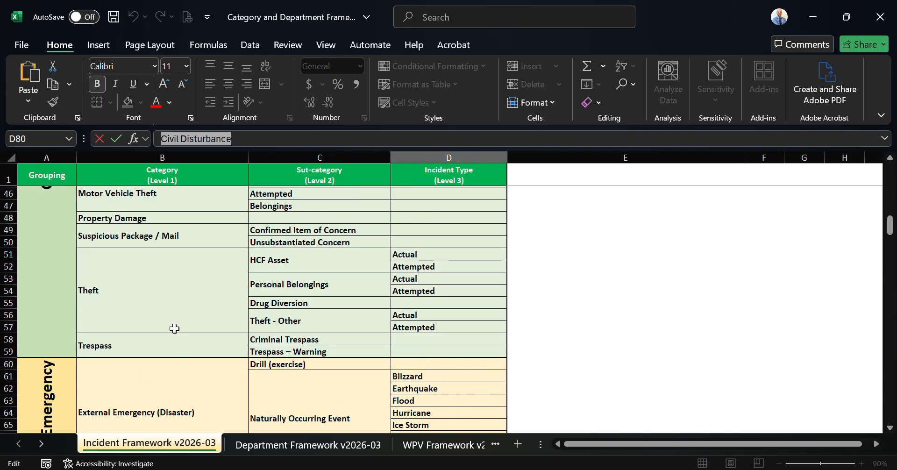
scroll(174, 329, "up", 3)
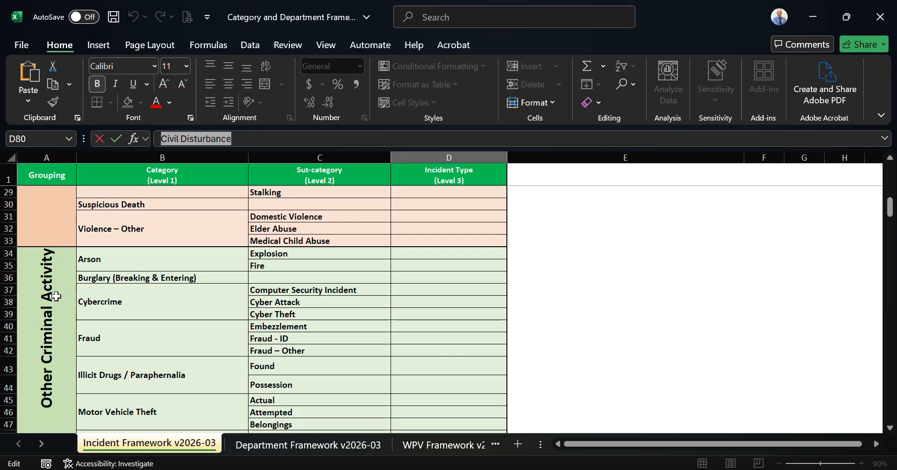
scroll(57, 294, "down", 1)
scroll(150, 264, "down", 1)
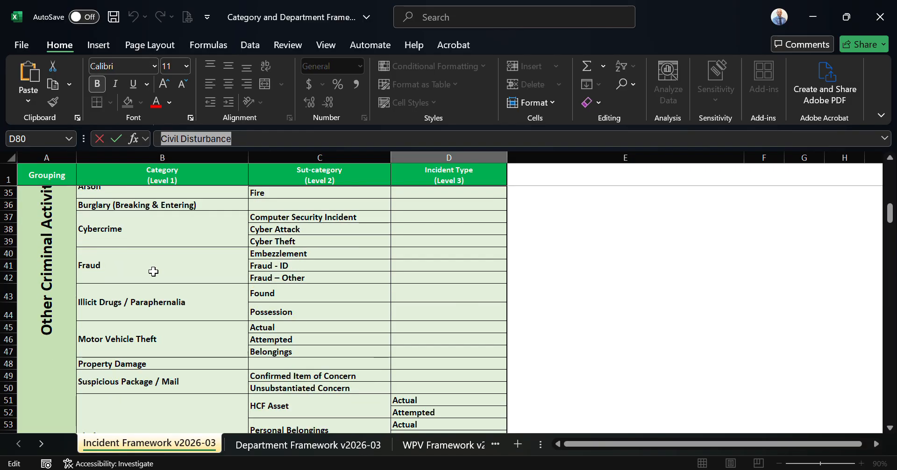
left_click(167, 364)
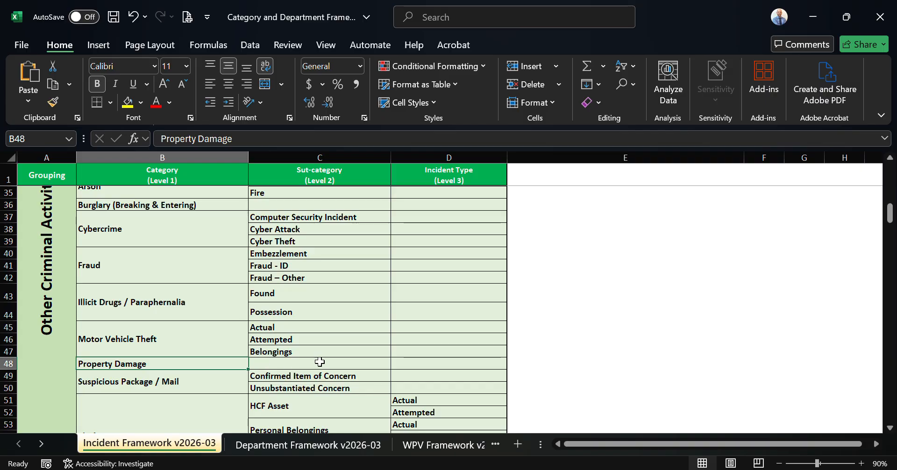
Return to the IAHSS Data Mapping page and bulk-map the facility, other and staff Vandalism values to Other Criminal Activity | Property Damage.
key("alt+Tab")
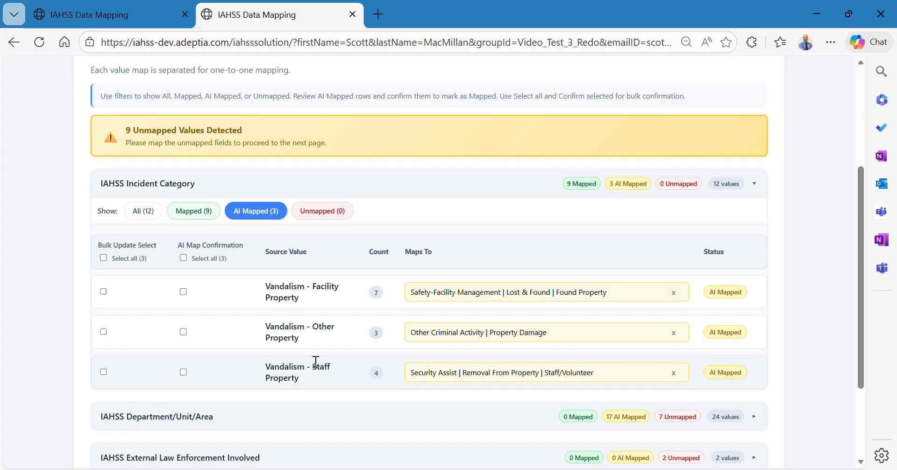
left_click(104, 292)
left_click(104, 373)
left_click(624, 292)
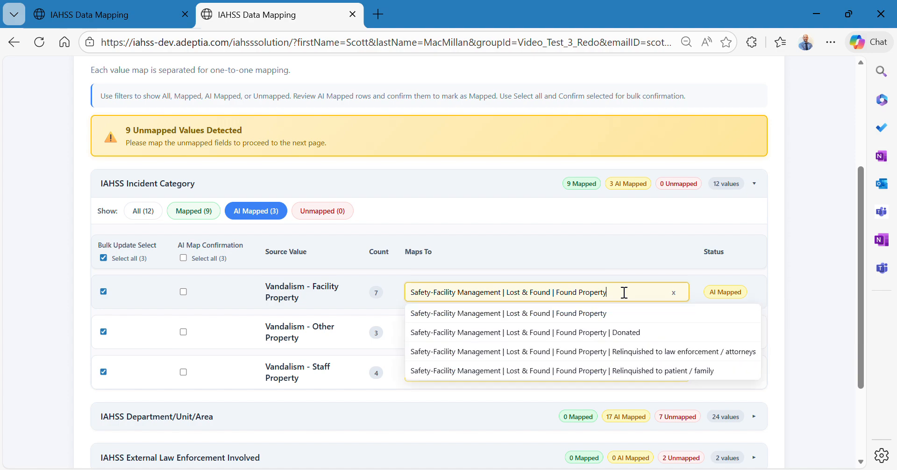
type("Property")
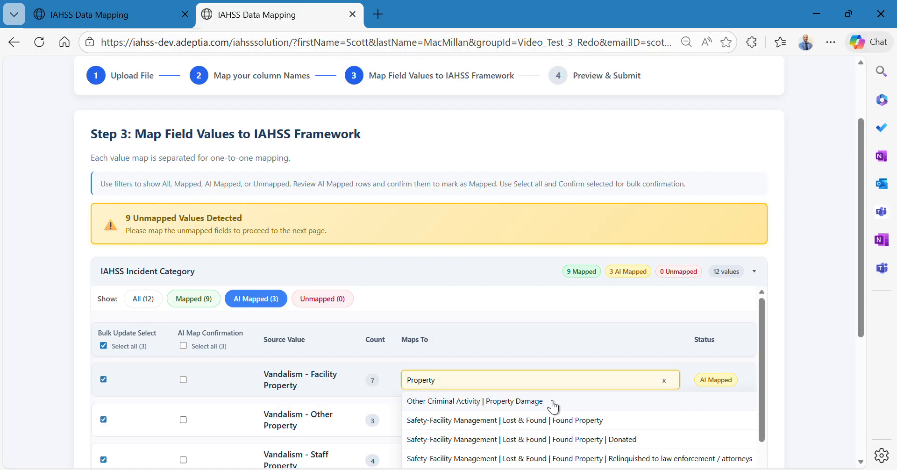
left_click(552, 402)
scroll(328, 383, "down", 3)
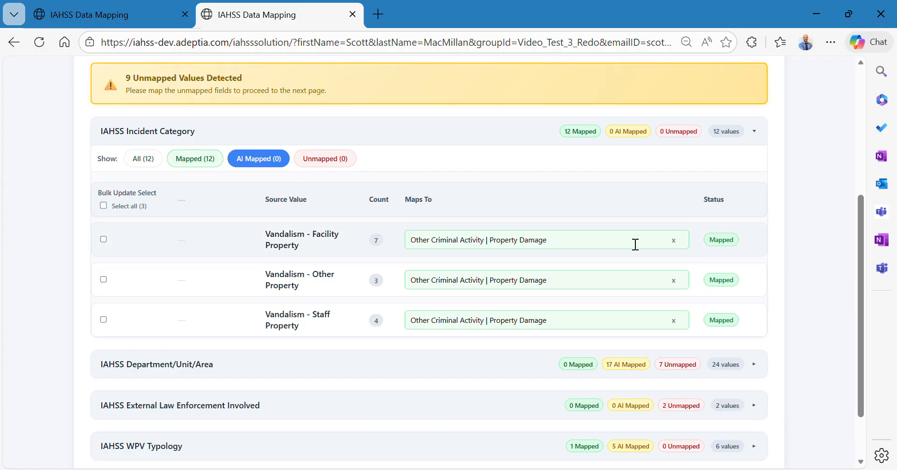
scroll(593, 228, "up", 2)
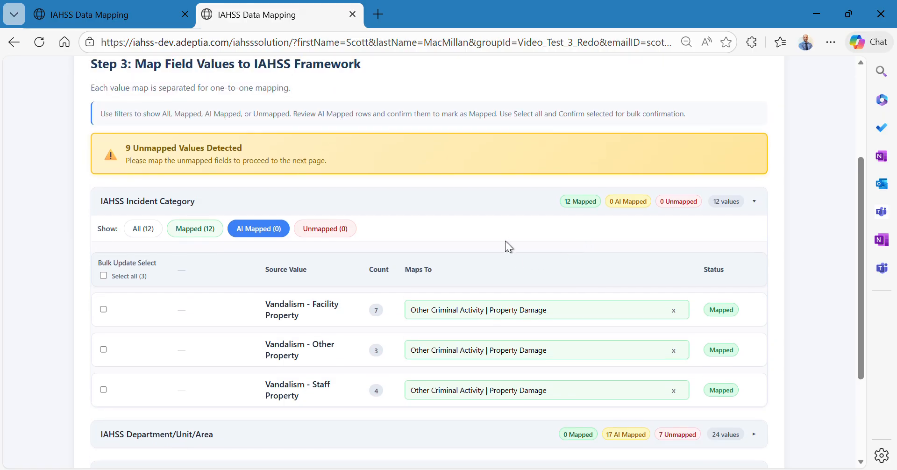